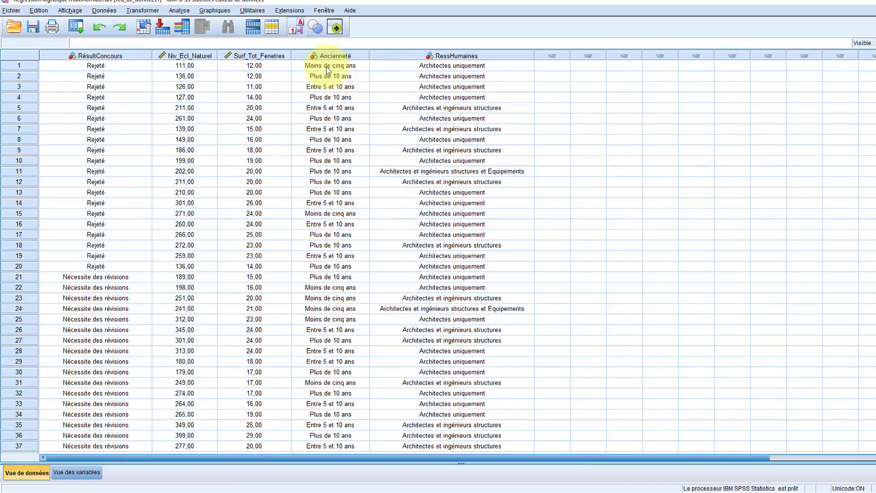
Display the numeric codes behind the value labels in the data, and switch back to the labels.
left_click(298, 30)
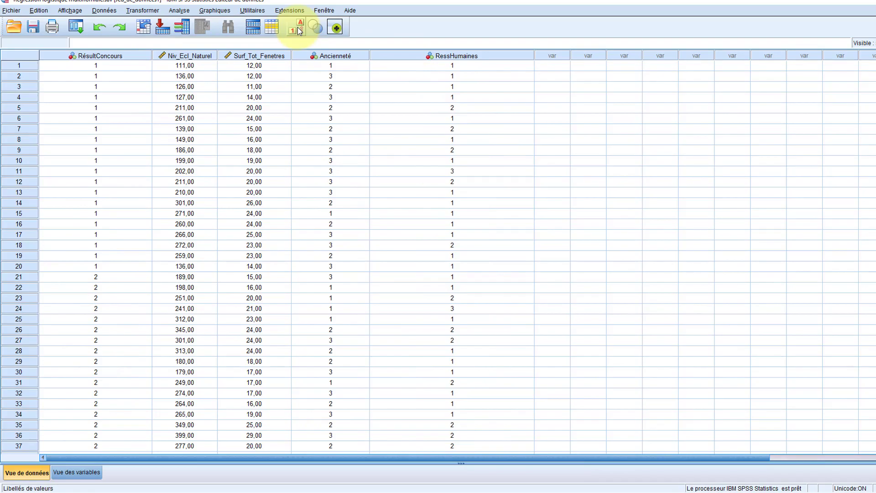
left_click(297, 26)
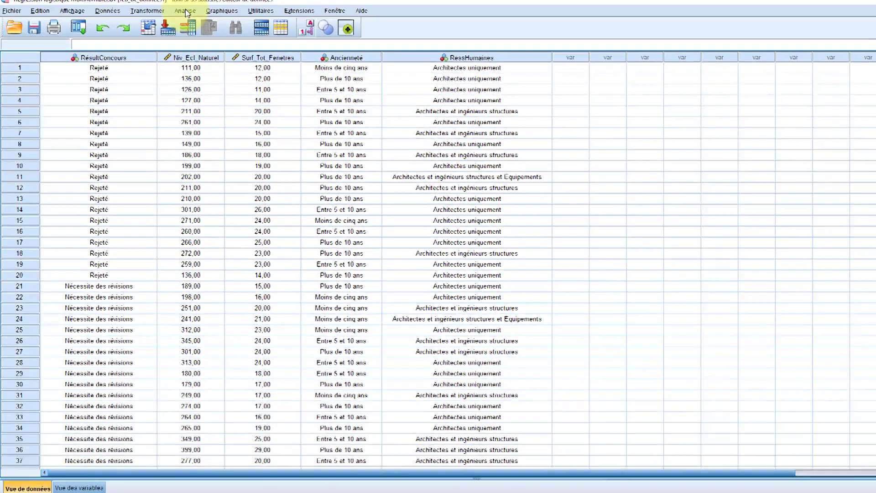
Open a multinomial logistic regression analysis and reset all of its previous settings.
left_click(180, 10)
mouse_move(291, 174)
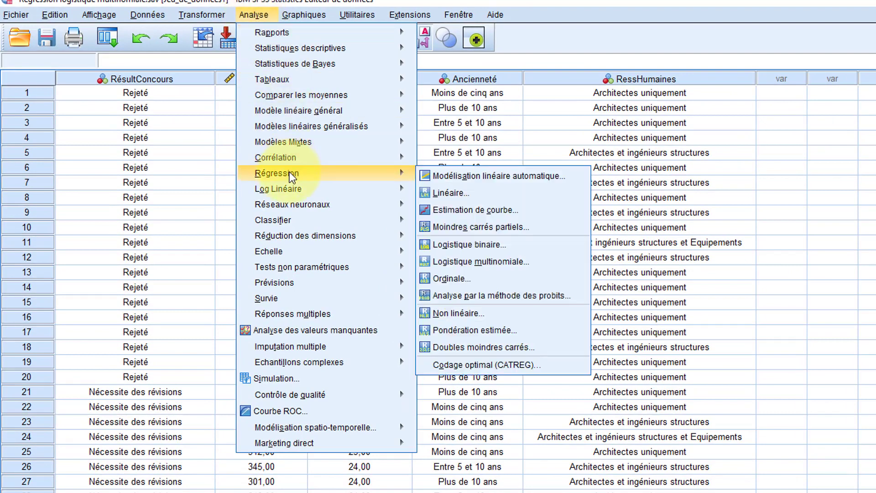
left_click(486, 263)
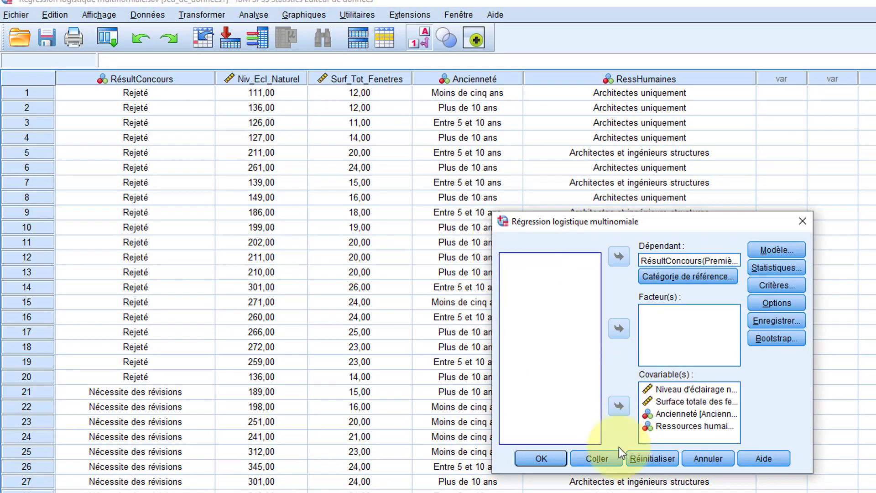
left_click(629, 458)
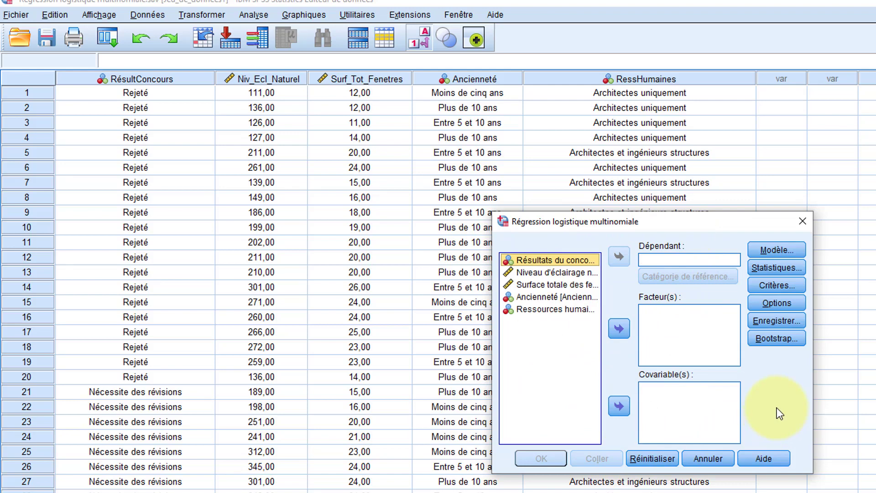
Set the competition results variable (RésultConcours) as the dependent variable, with the first category as the reference category.
left_click(566, 310)
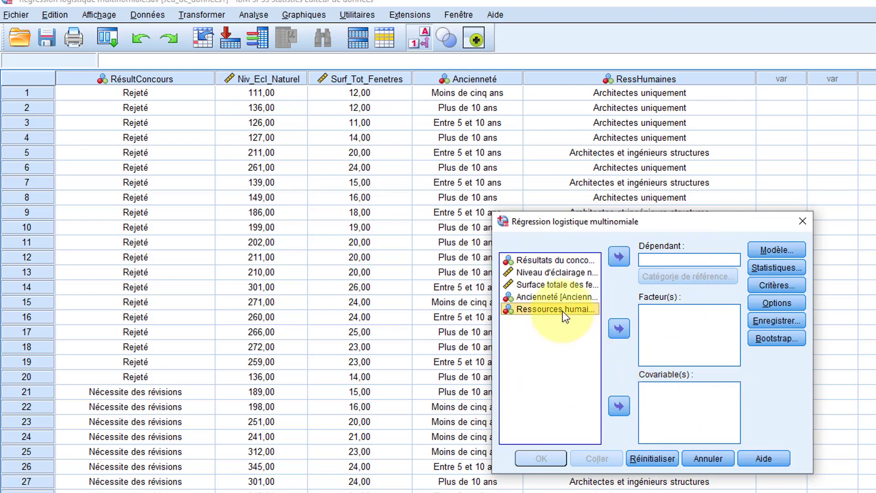
left_click(562, 261)
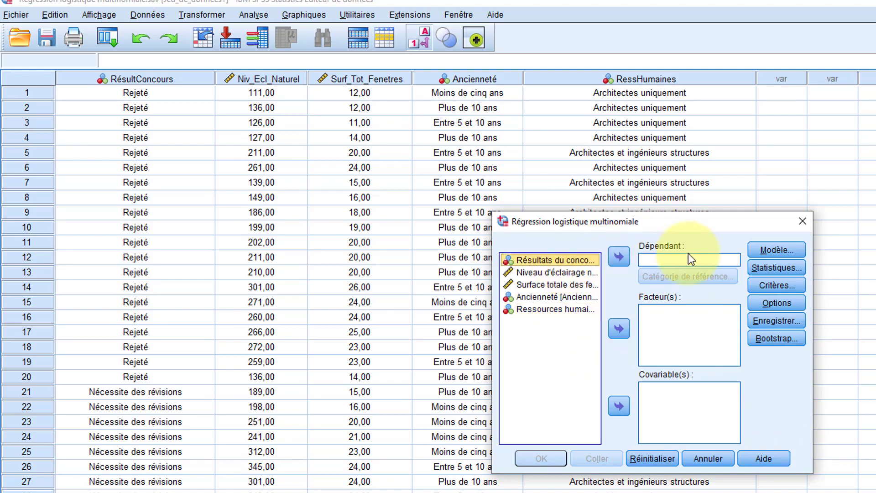
left_click(618, 255)
left_click(700, 276)
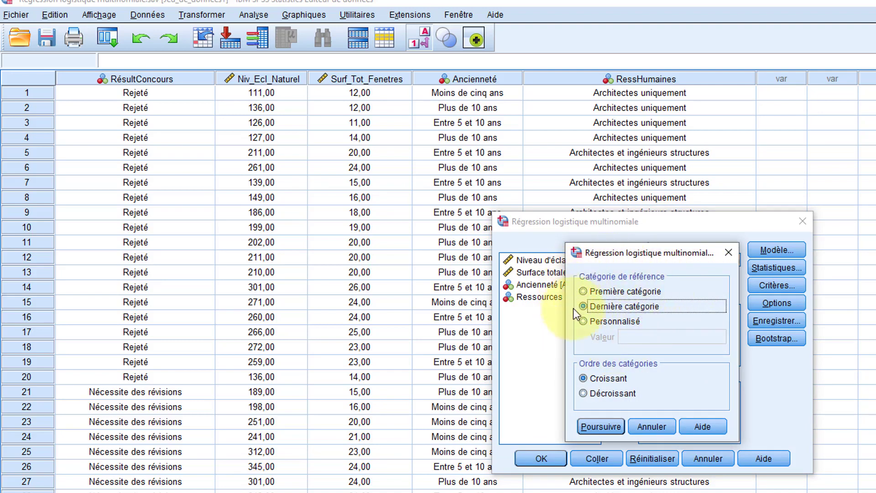
left_click(625, 293)
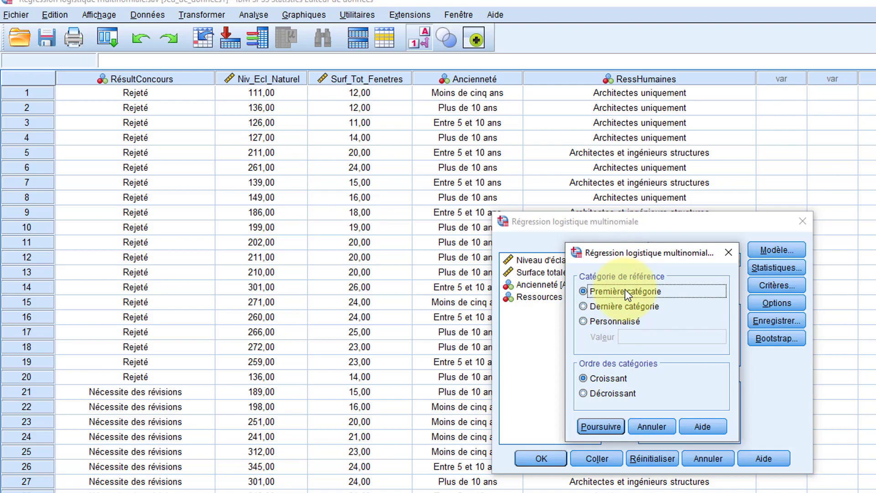
left_click(600, 426)
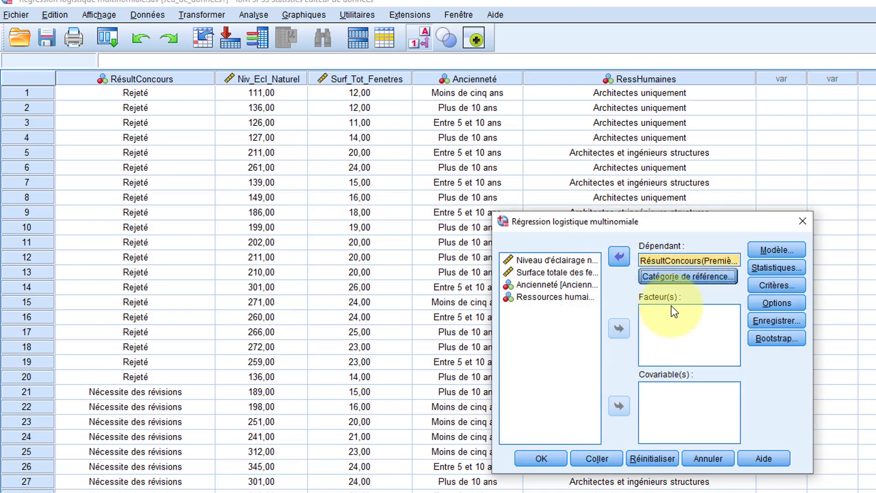
Assign Ancienneté and Ressources humaines as factors, and the natural lighting level and total window area as covariates.
left_click(570, 284)
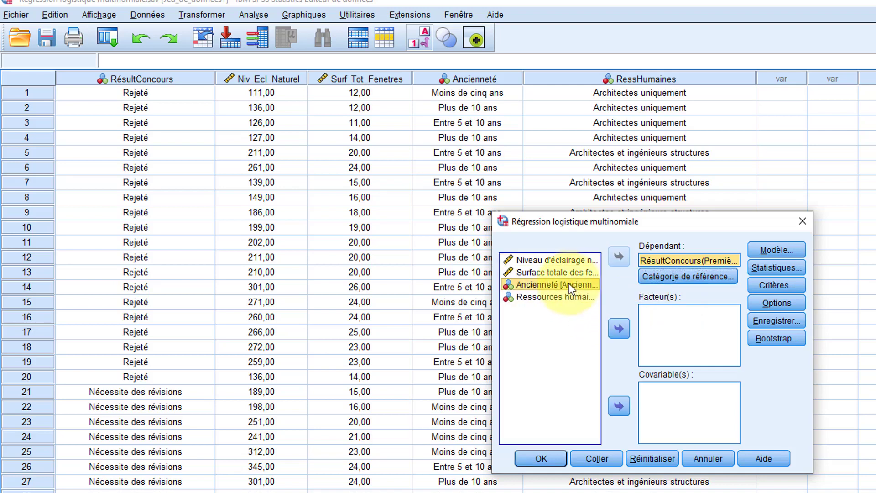
left_click(550, 297, "shift")
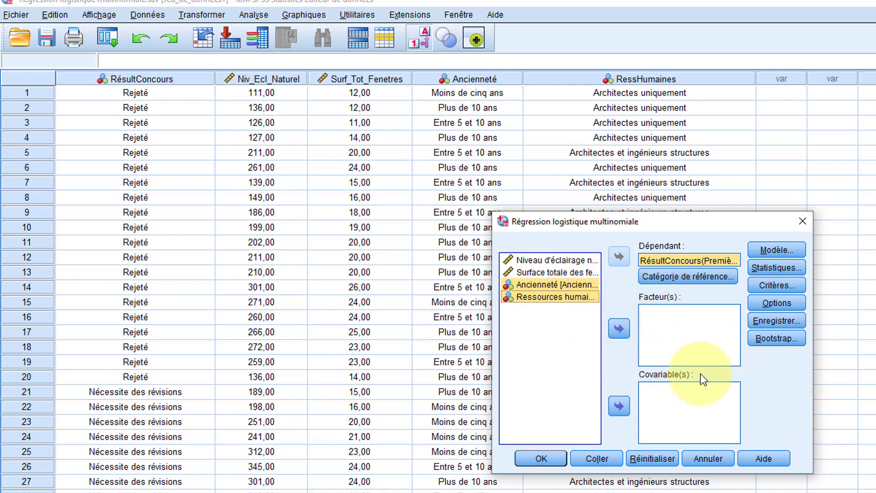
left_click(618, 329)
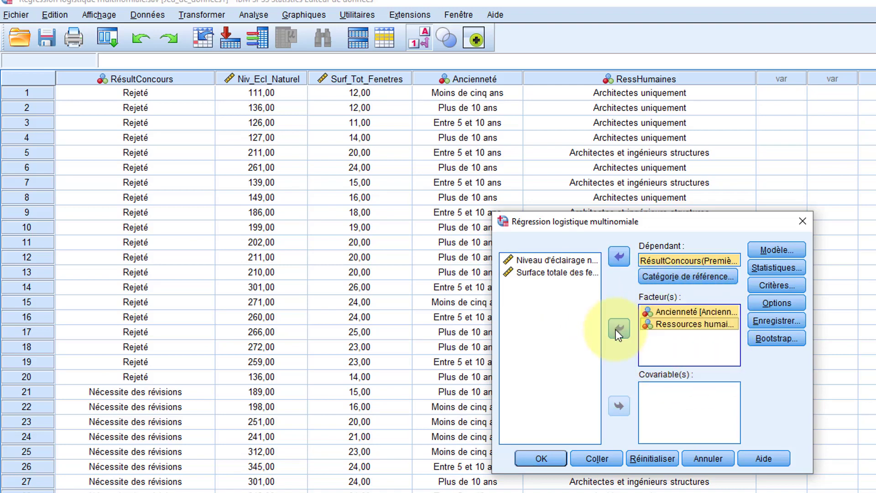
left_click(562, 265)
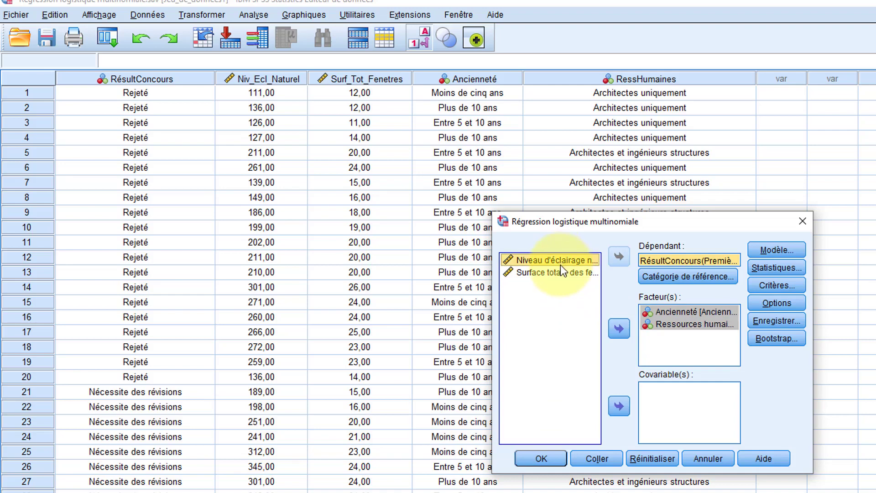
left_click(560, 273, "shift")
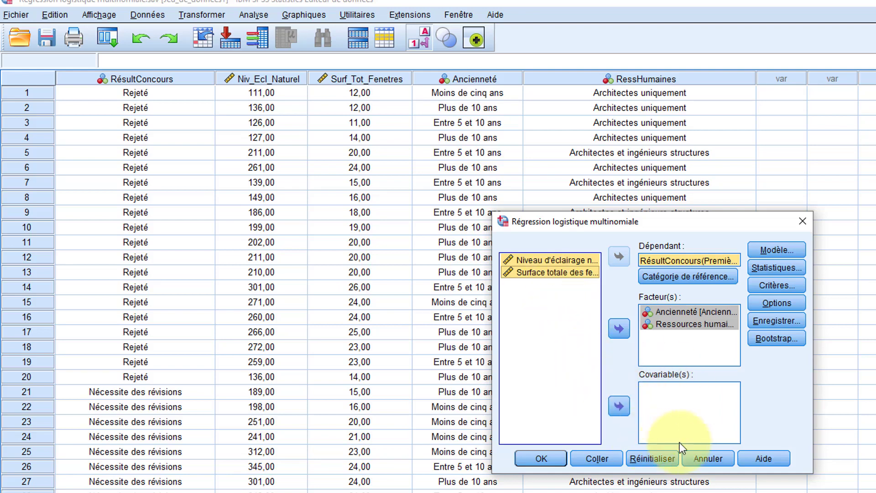
left_click(619, 406)
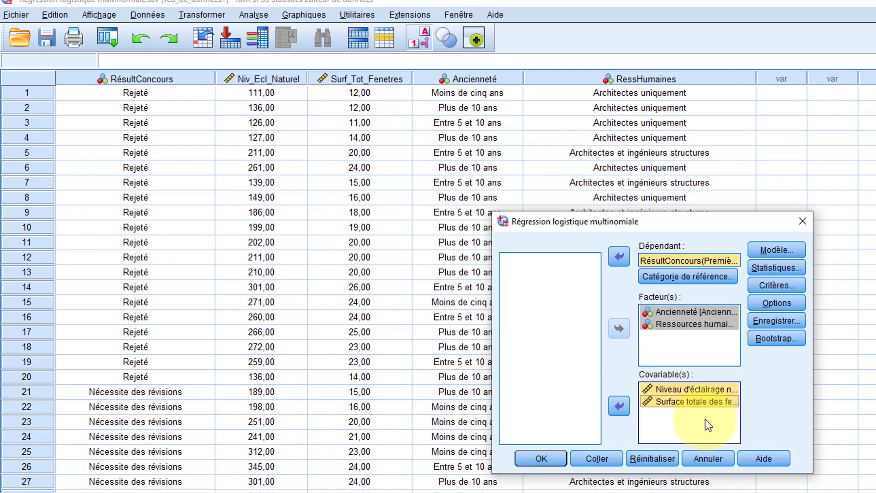
Run the regression with the main-effects model including a constant, after checking the default statistics, stepwise options and convergence criteria.
left_click(762, 250)
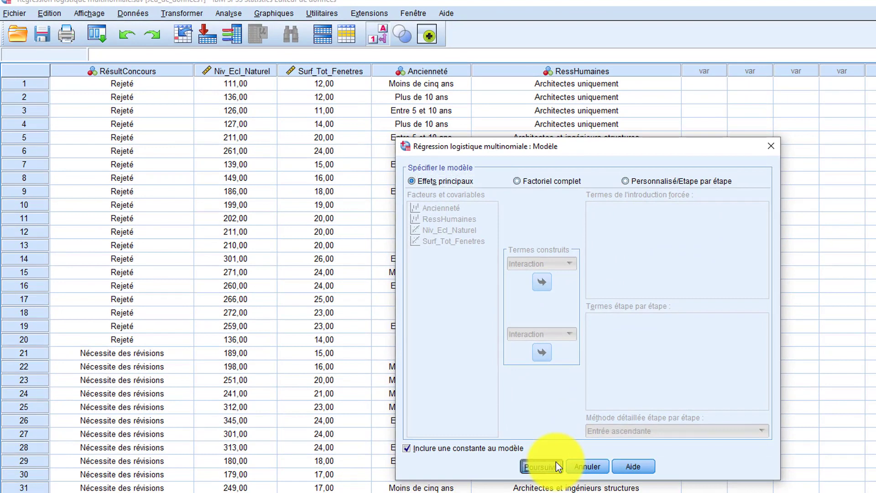
left_click(556, 462)
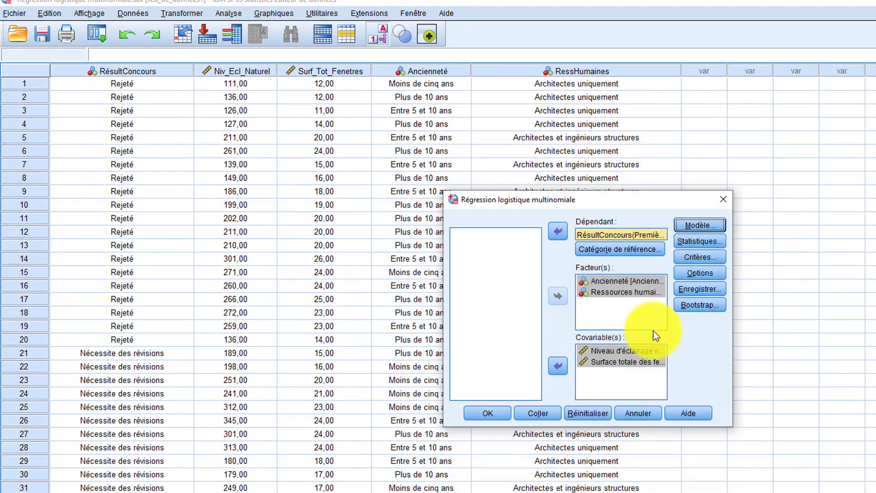
left_click(700, 242)
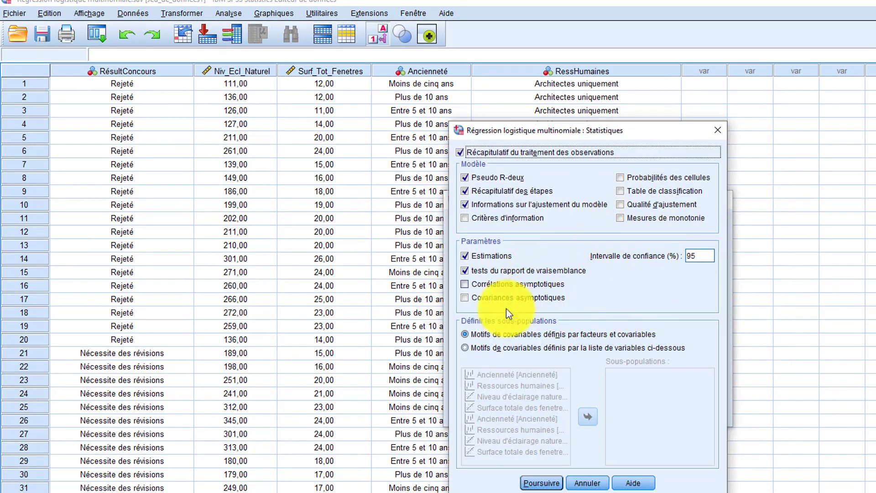
left_click(581, 487)
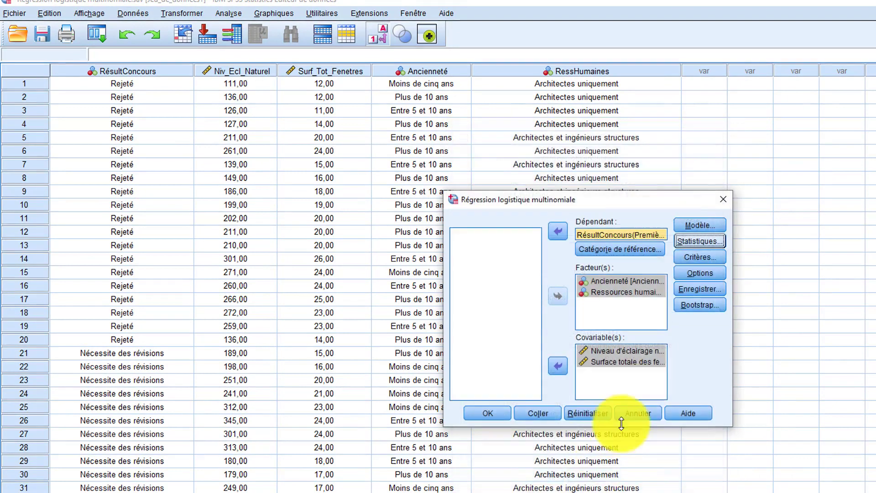
left_click(699, 273)
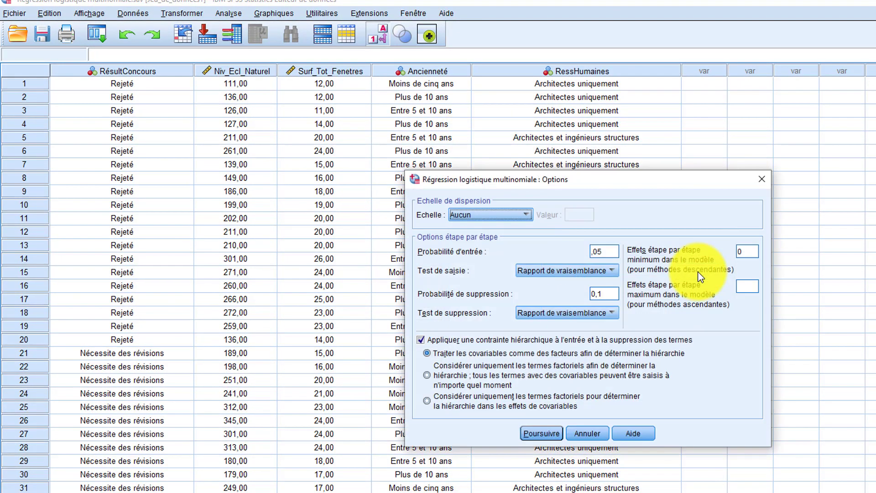
left_click(592, 435)
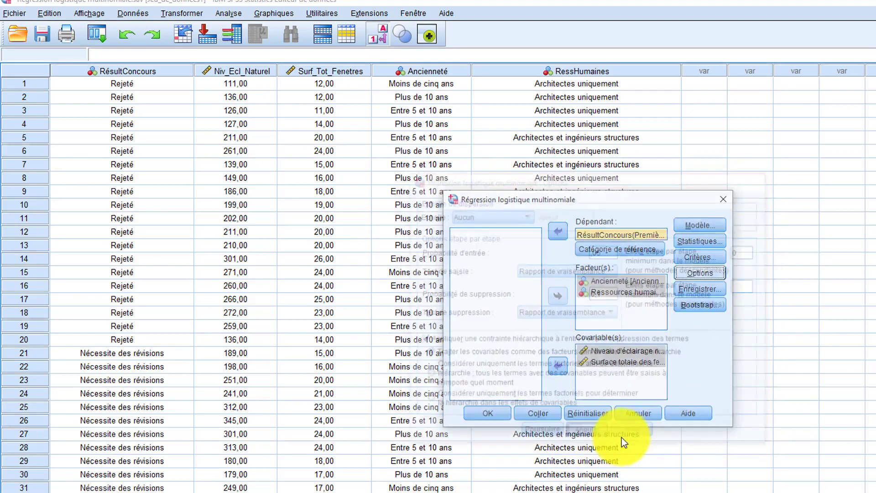
left_click(691, 257)
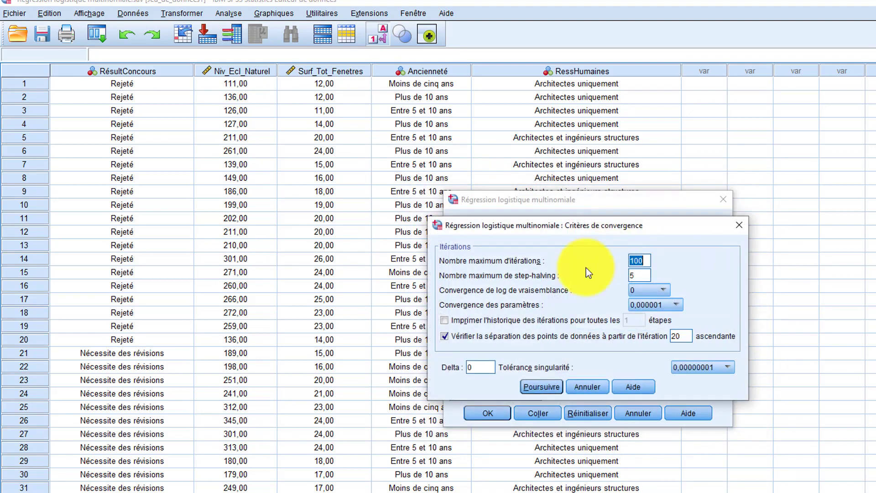
left_click(597, 385)
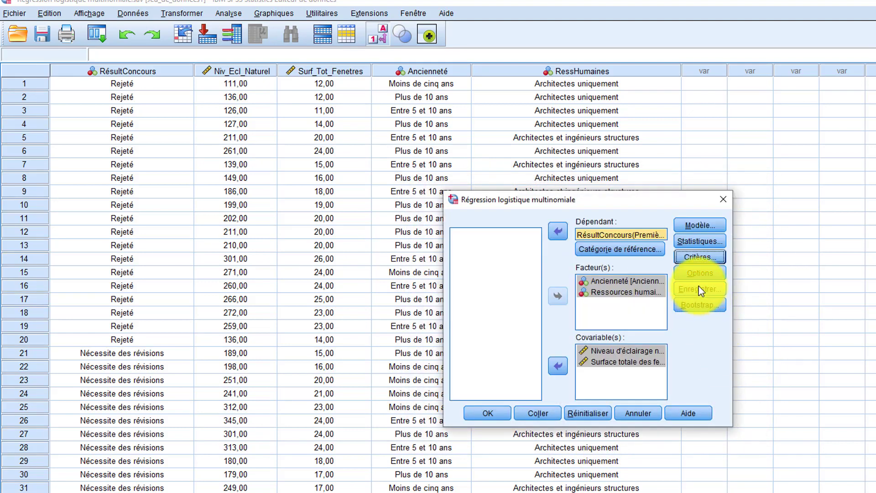
left_click(493, 414)
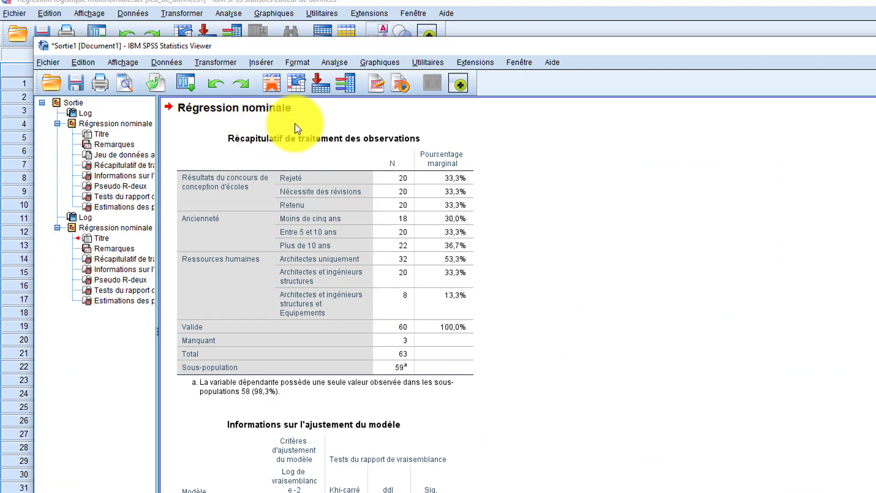
Examine the regression output from the case processing summary through model fit and pseudo R-square to the likelihood ratio tests.
left_click(340, 220)
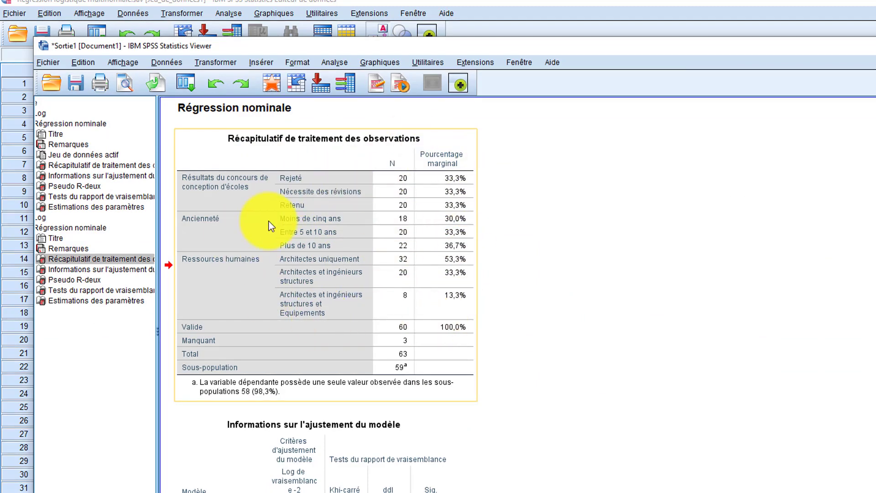
scroll(339, 257, "down", 3)
scroll(340, 260, "down", 3)
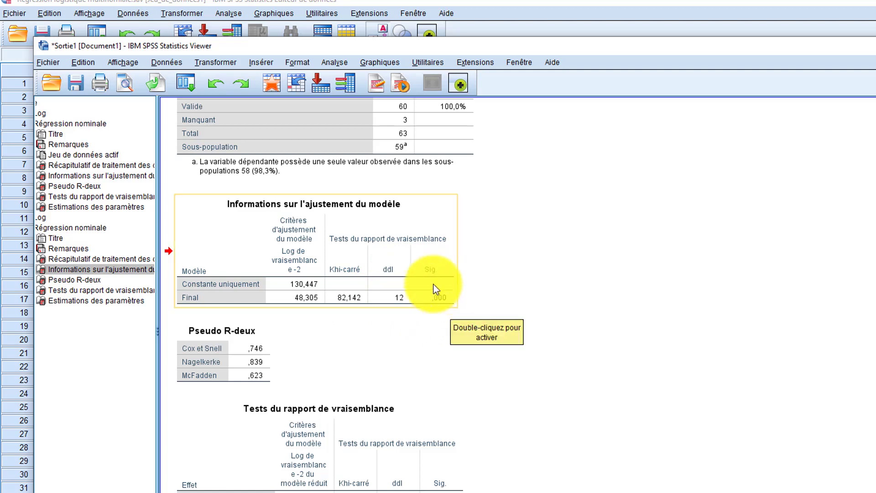
left_click(326, 258)
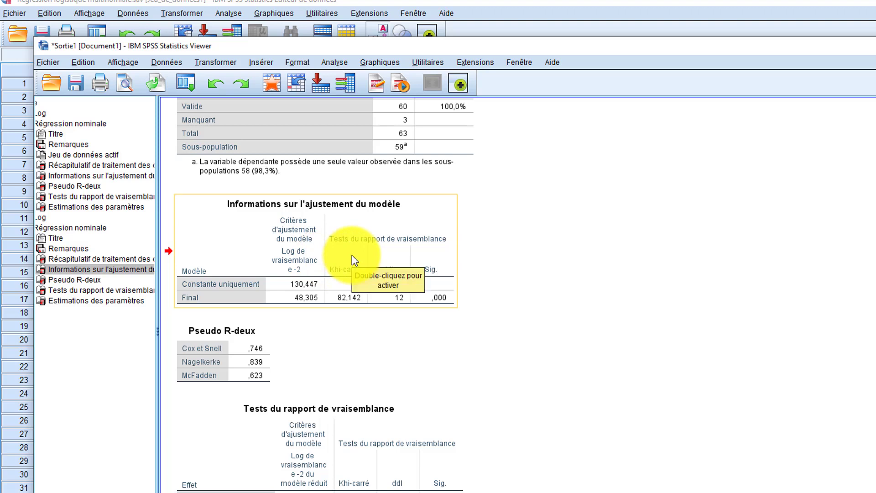
scroll(354, 260, "down", 3)
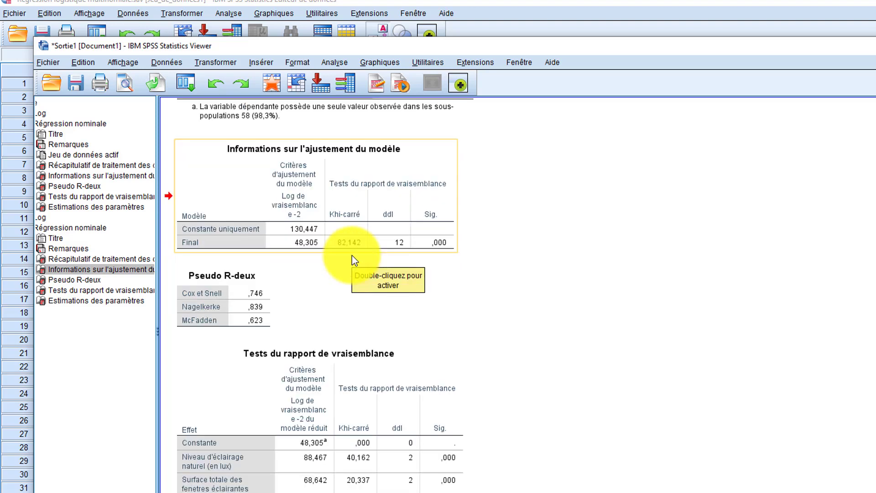
left_click(218, 304)
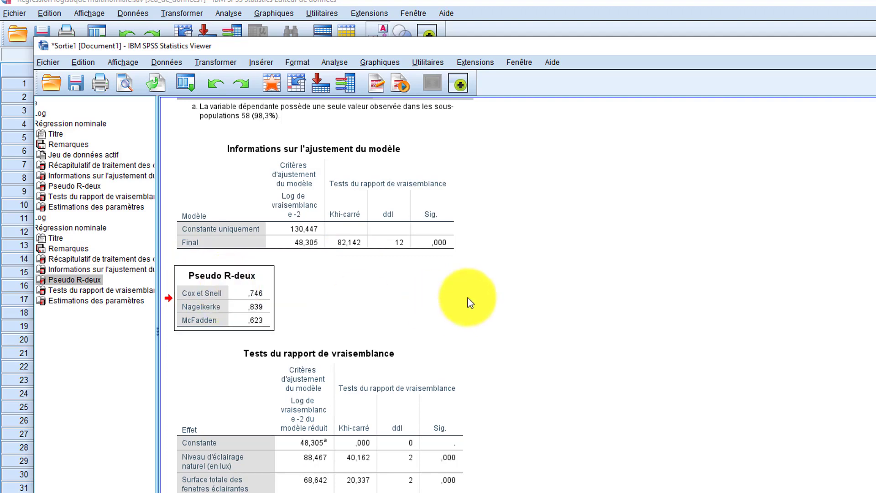
scroll(479, 293, "down", 12)
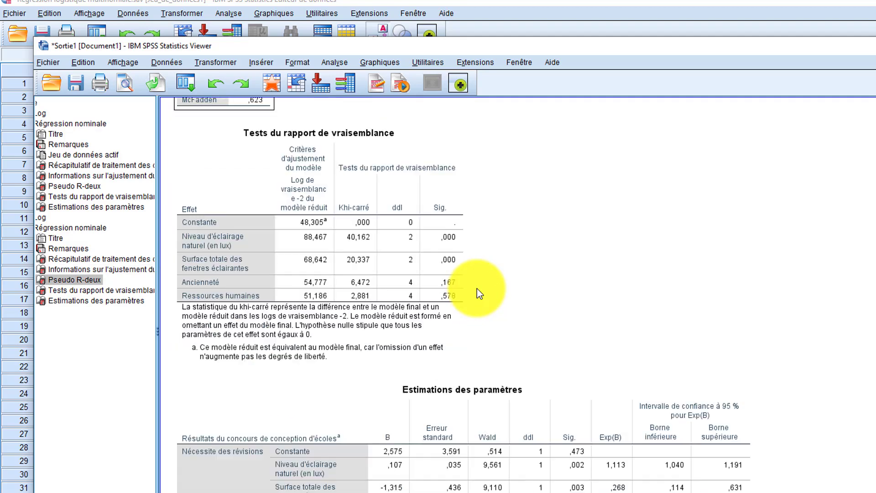
Examine the parameter estimates for the Nécessite des révisions and Retenu categories, including B, Sig. and Exp(B) of each predictor.
scroll(478, 293, "down", 12)
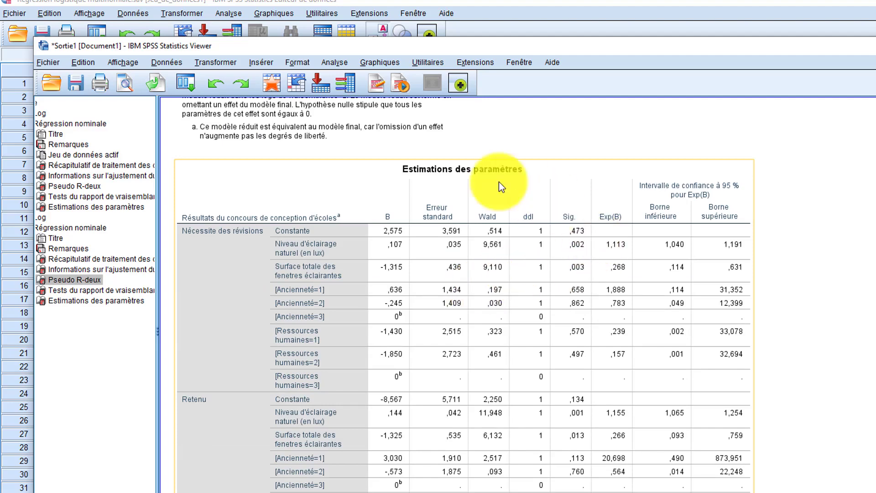
left_click(467, 323)
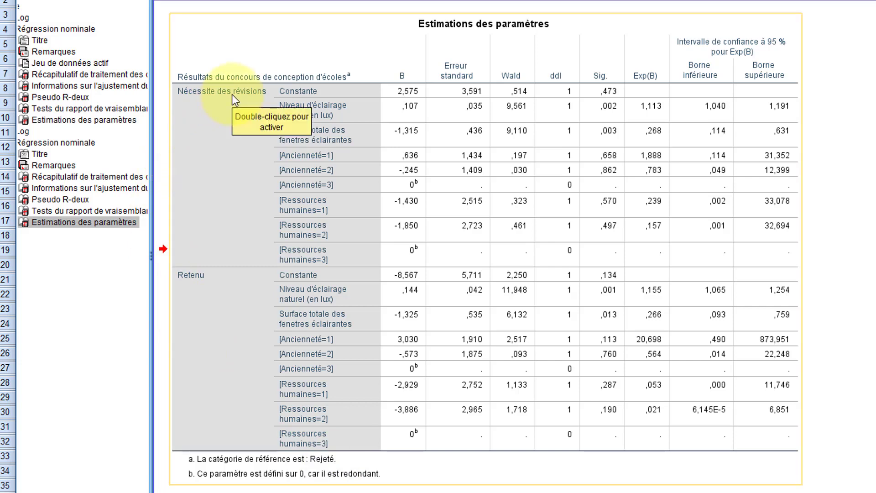
left_click(222, 279)
left_click(222, 279)
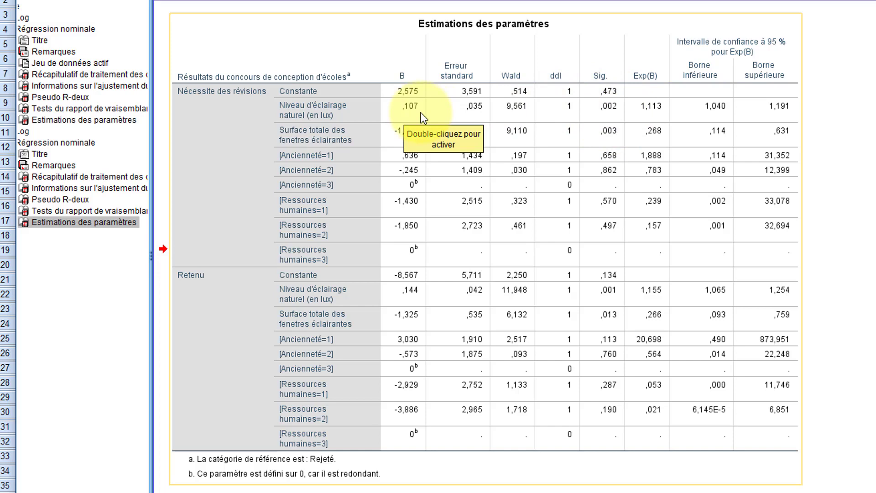
left_click(399, 135)
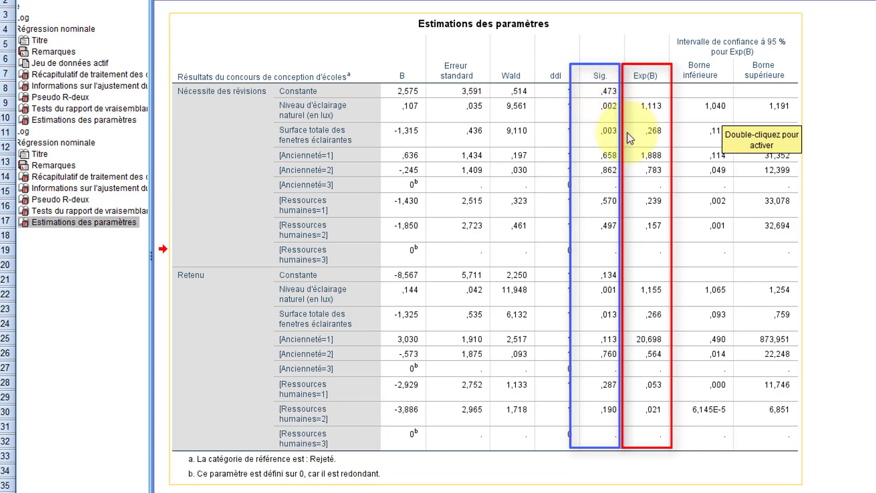
left_click(588, 140)
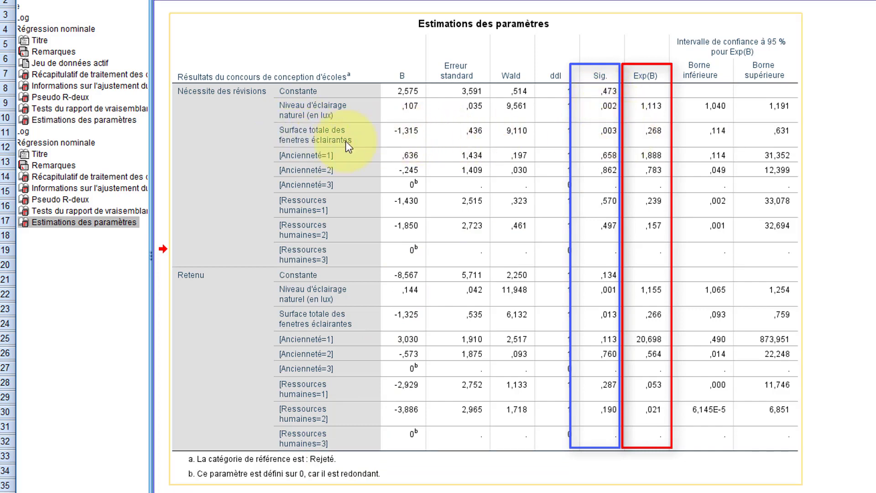